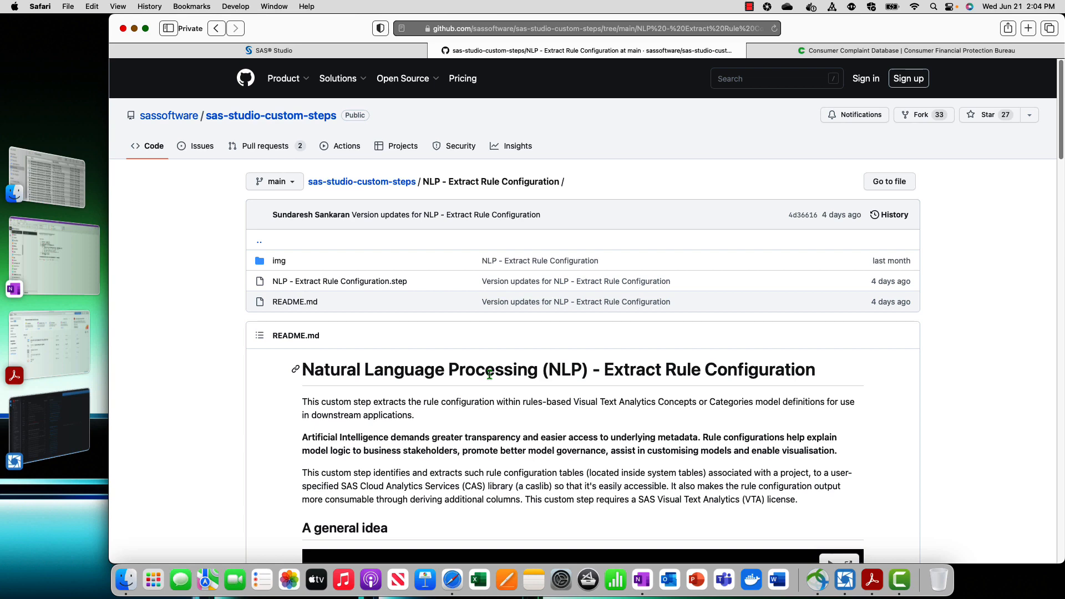
Switch to Model Studio, open the CFPB_Issue_Classification project, and look over the Consumer Complaint Database page
key(ctrl+shift+Tab)
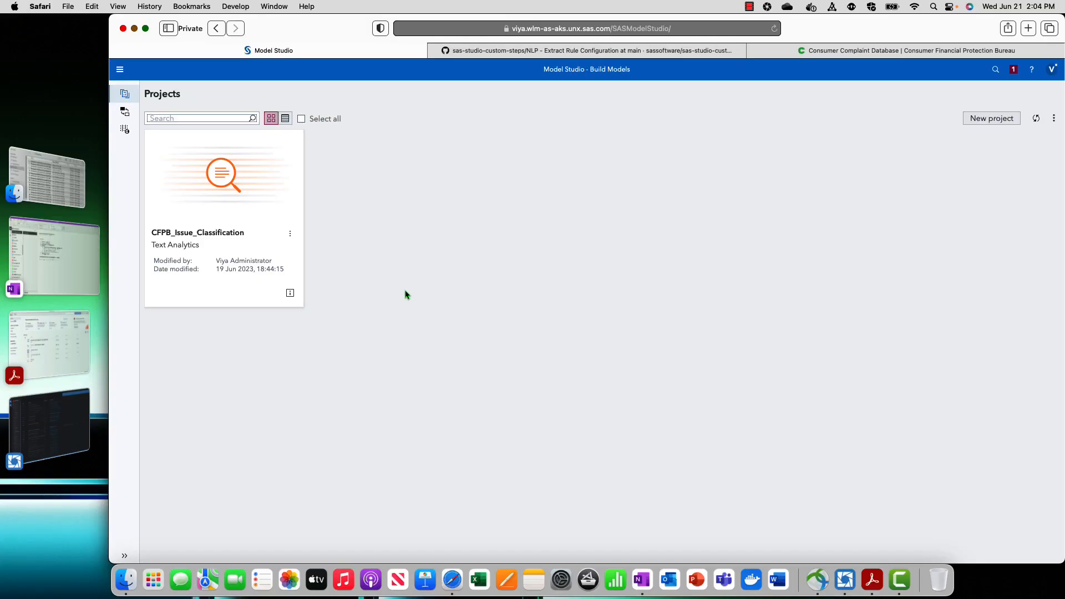
click(236, 233)
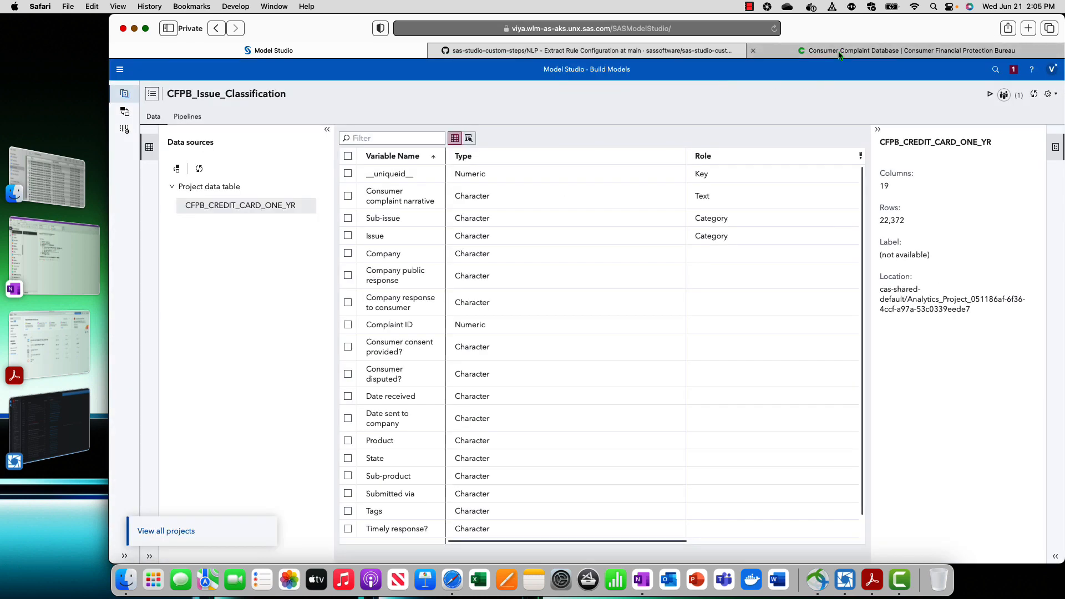
click(839, 51)
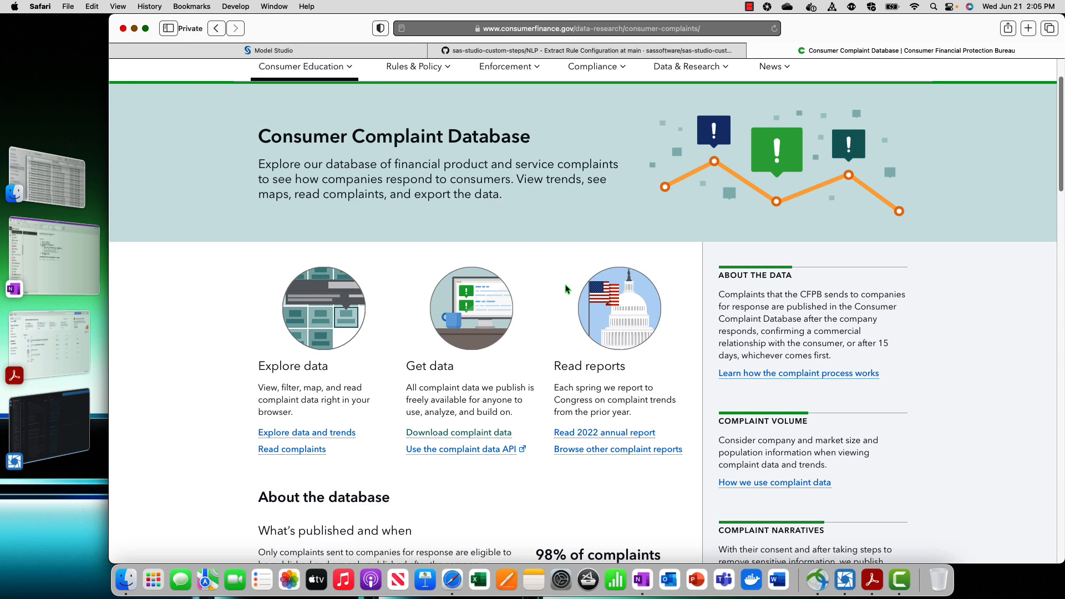
scroll(461, 183, up, 3)
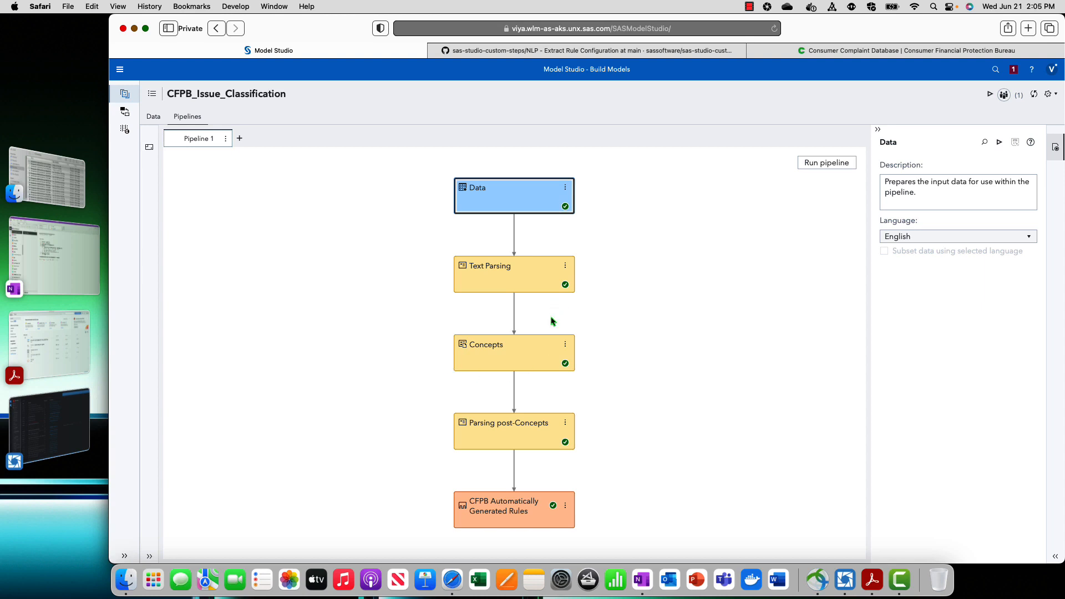
Inspect the Text Parsing and Concepts nodes in Pipeline 1 and open the CFPB Automatically Generated Rules node
click(520, 507)
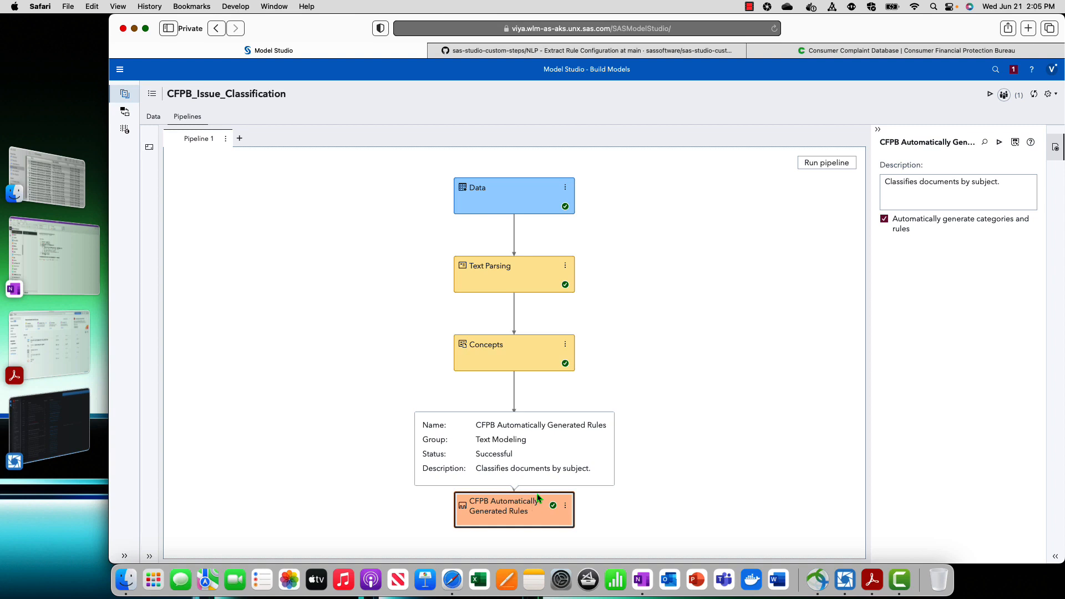
click(514, 285)
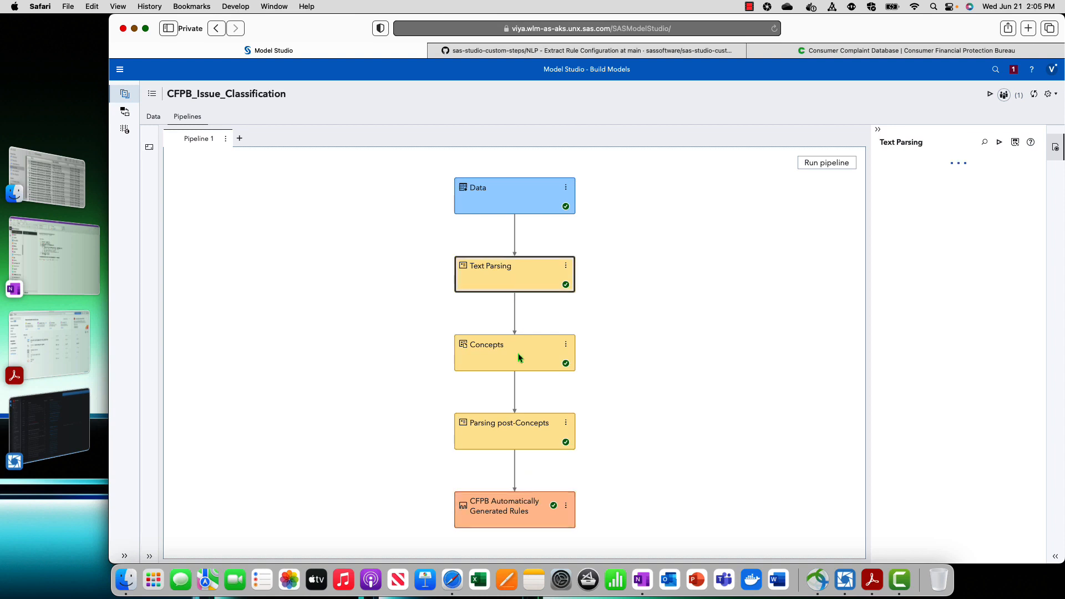
click(519, 368)
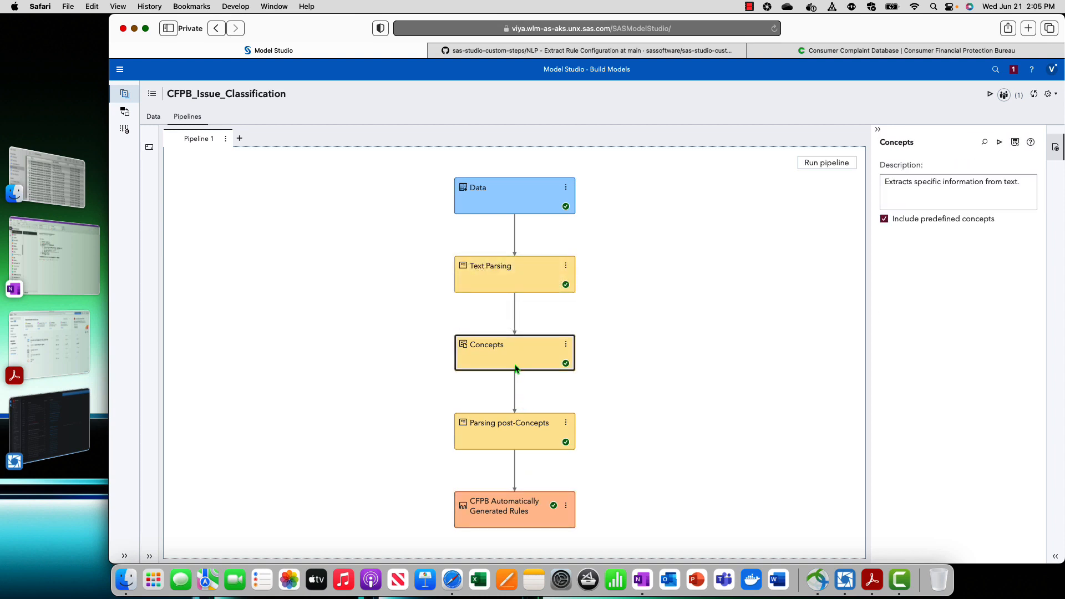
mouse_move(515, 368)
right_click(517, 504)
click(563, 398)
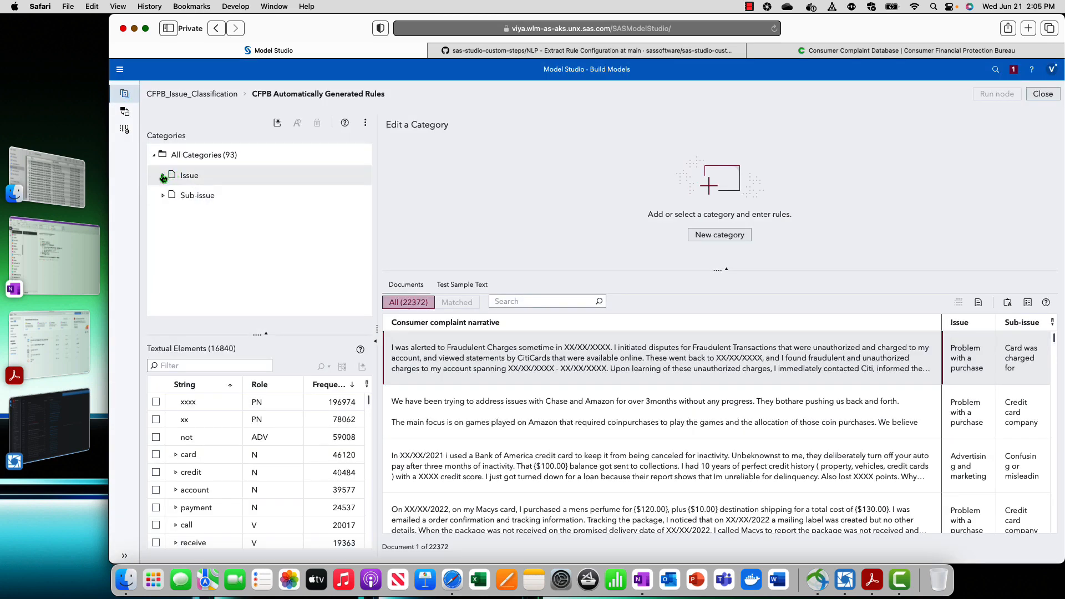
Expand the Issue categories and view the rule code for Getting a credit card
click(163, 175)
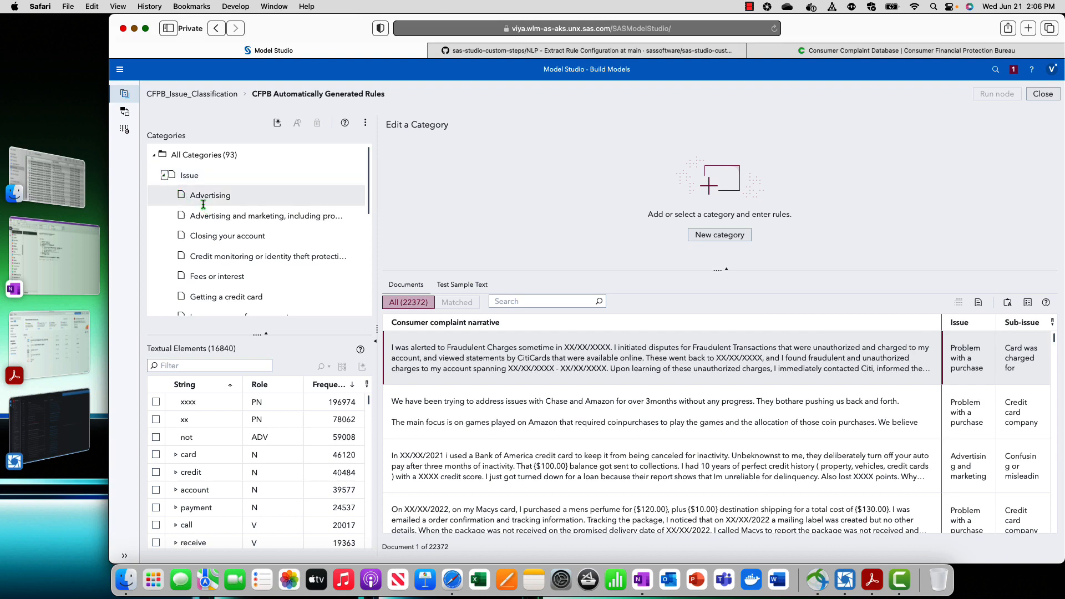
scroll(243, 229, down, 3)
click(243, 228)
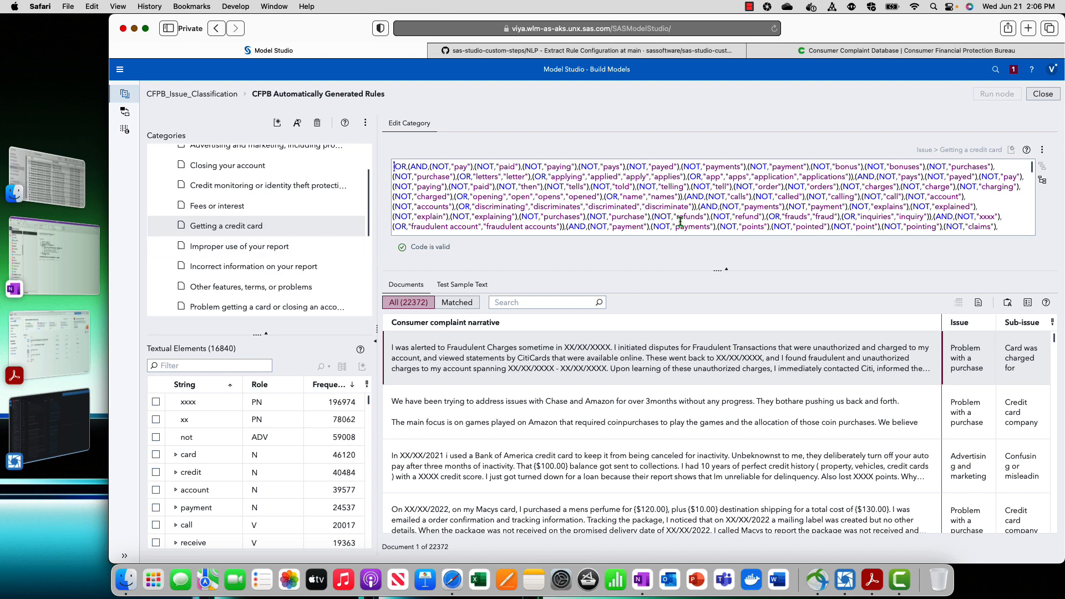
scroll(233, 249, down, 8)
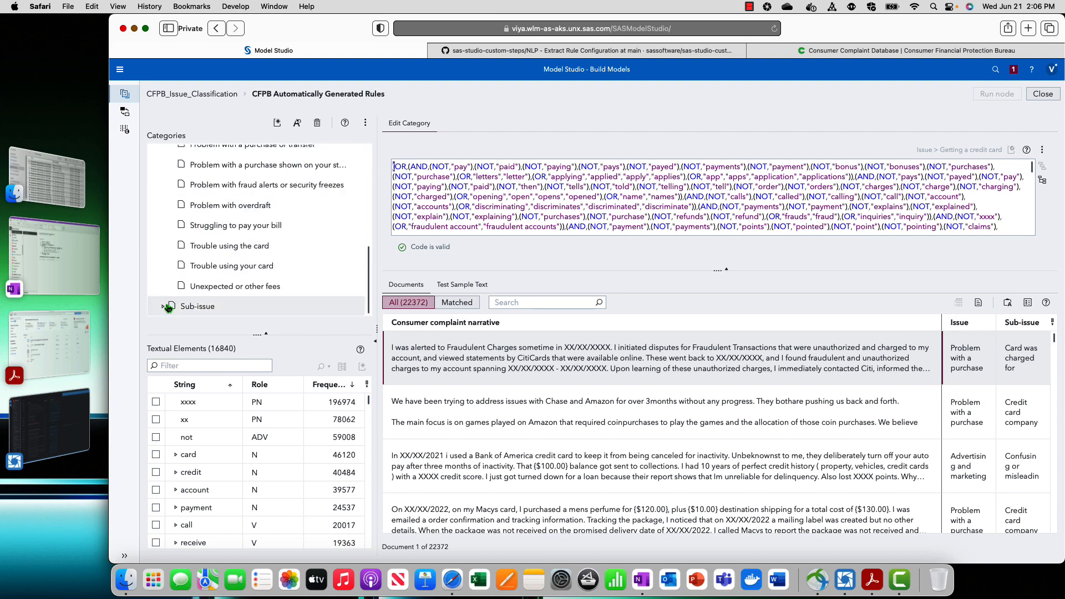
View the rule code and matched documents for the Account information incorrect category under Sub-issue
click(165, 306)
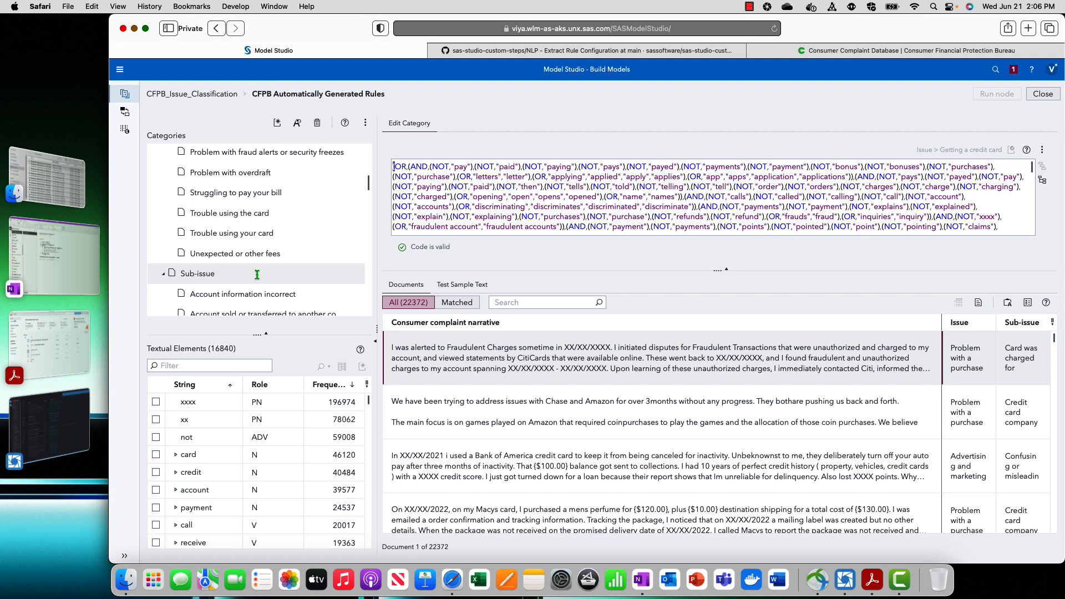
click(244, 293)
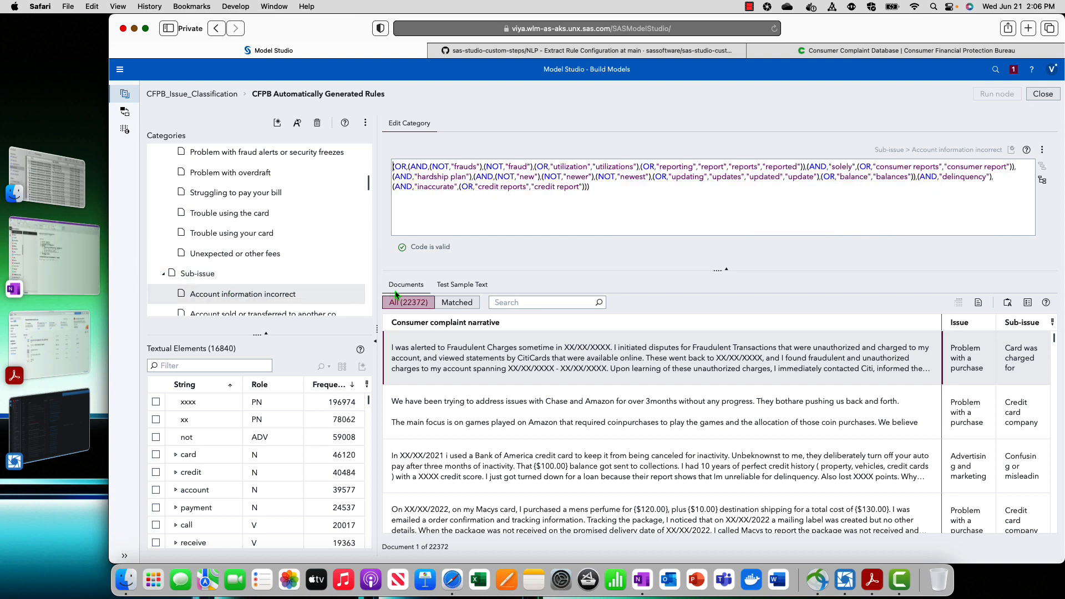
click(458, 302)
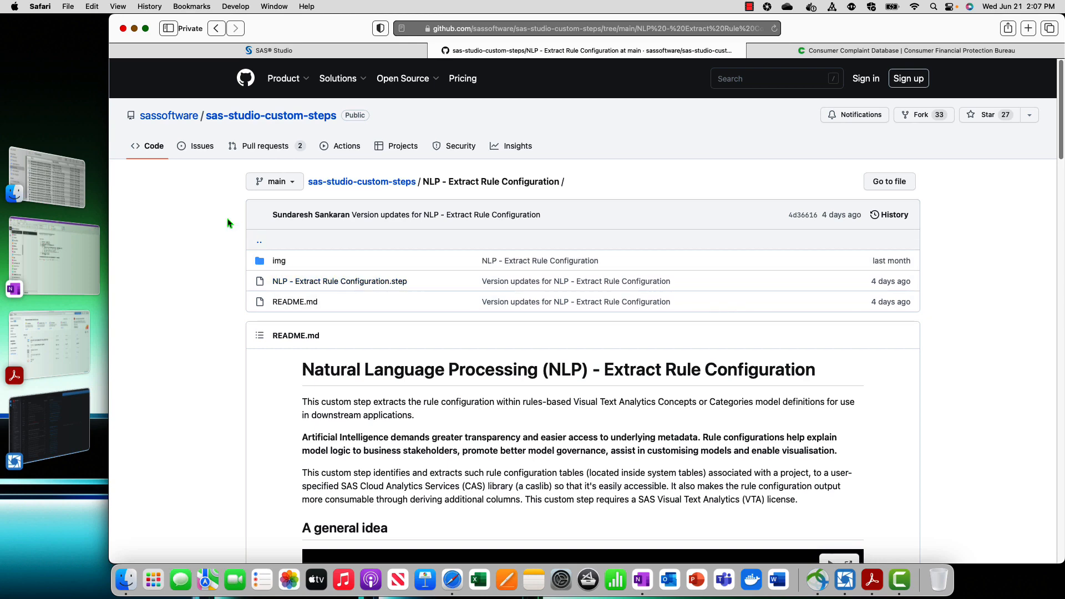
Switch to the Extracting Rule Configurations flow in SAS Studio and enlarge the parameters area of the Generate a list of rule configurations node
click(302, 53)
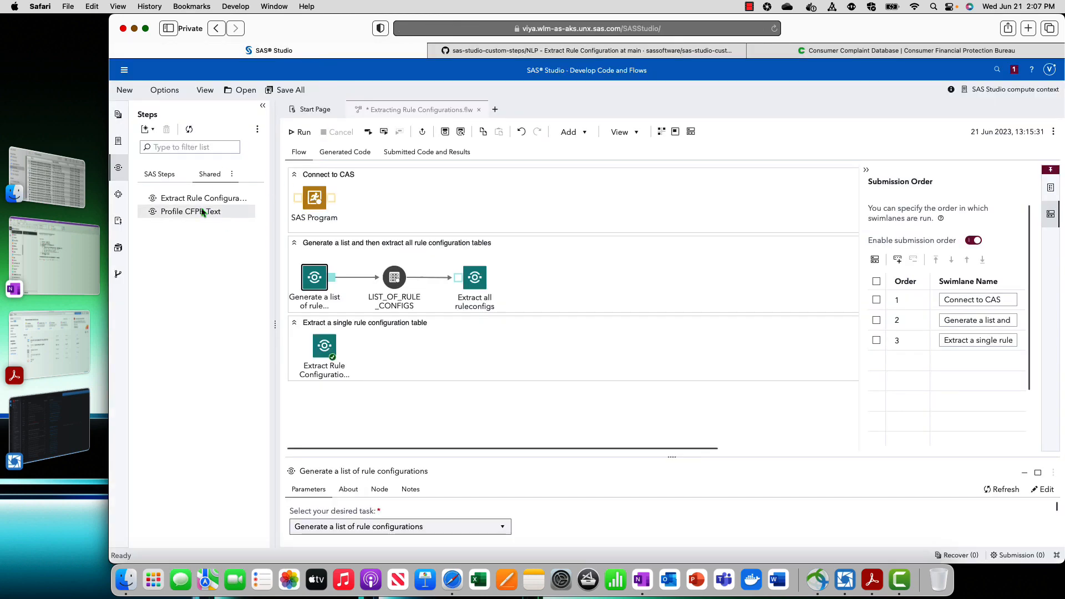
drag(273, 324, 377, 327)
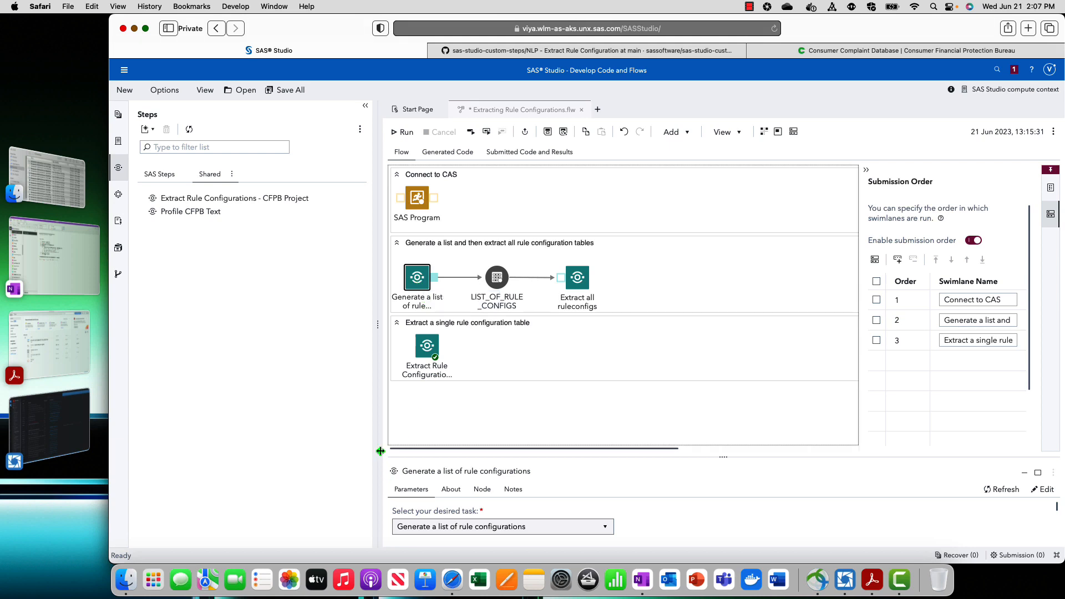
drag(377, 323, 232, 327)
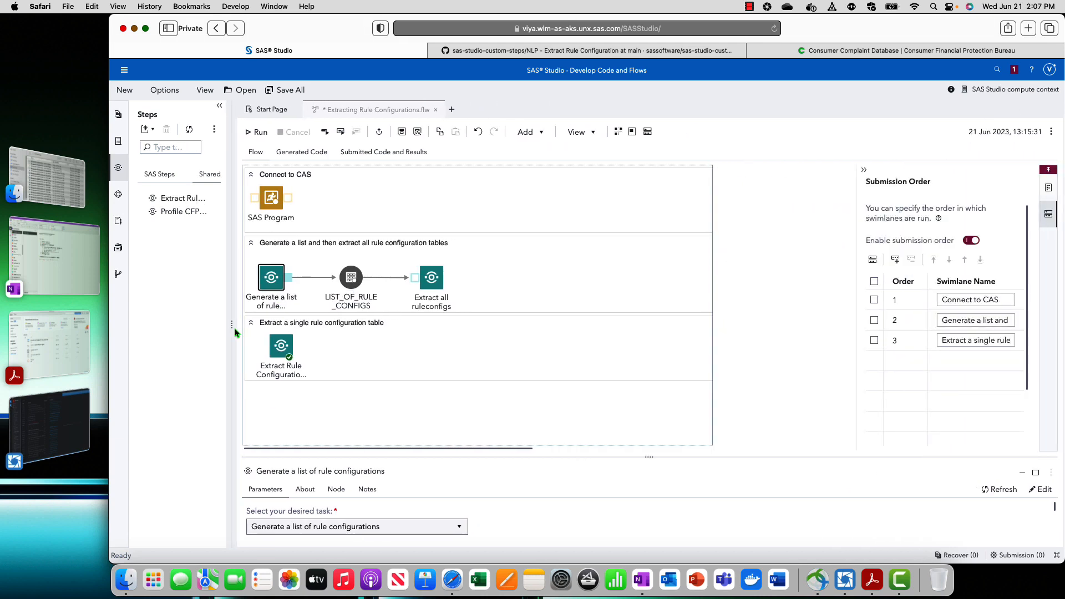
drag(647, 453, 648, 377)
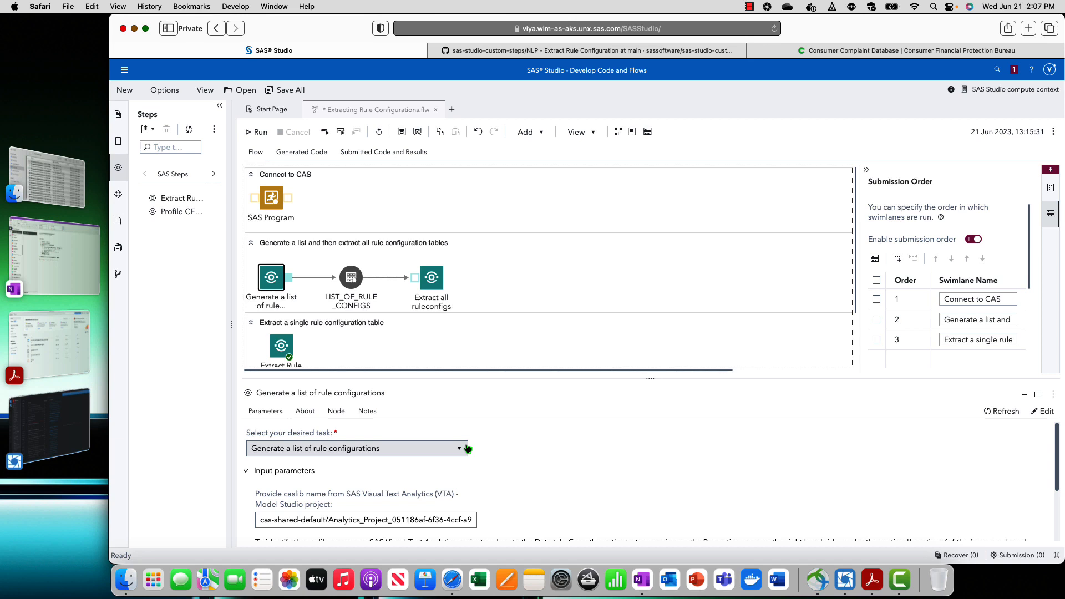
click(355, 449)
Switch to the CFPB_Issue_Classification data in Model Studio and select the full Location text of the CFPB_CREDIT_CARD_ONE_YR table
click(125, 71)
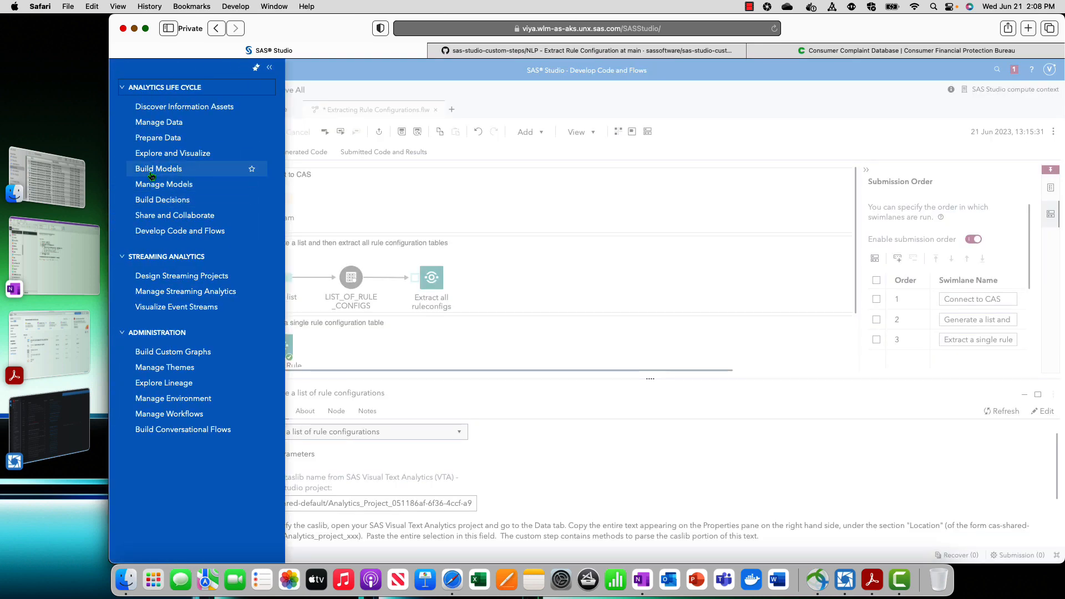
click(158, 167)
click(153, 116)
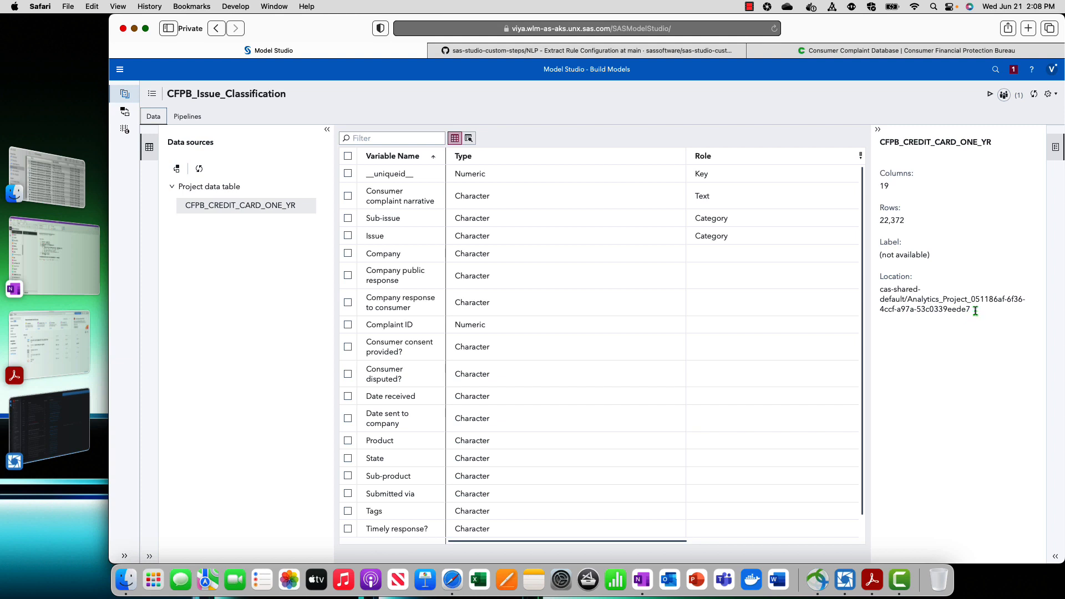
drag(969, 309, 880, 292)
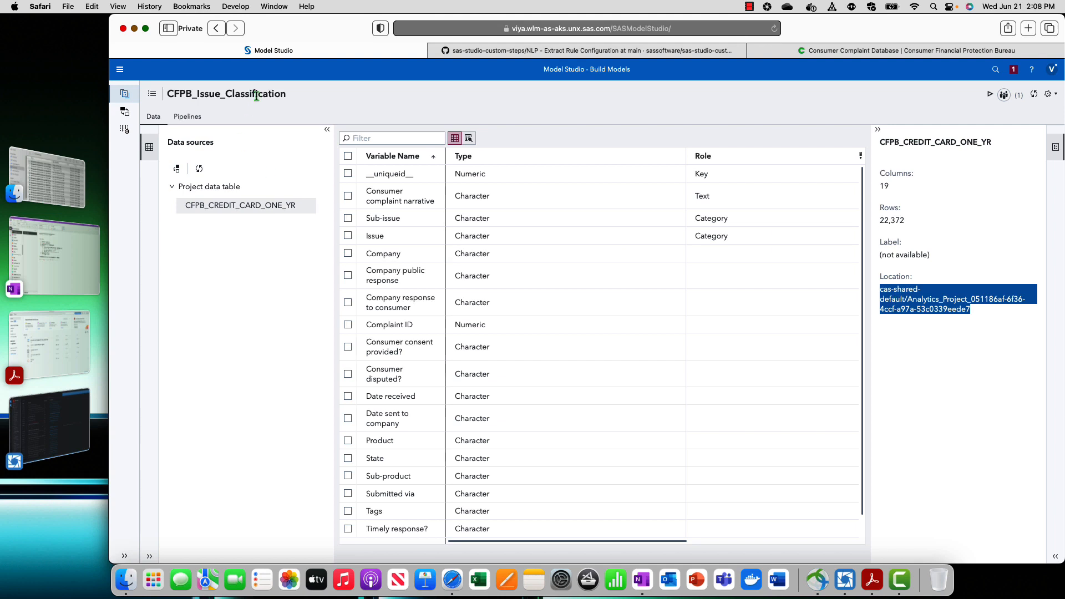
Return to the flow in SAS Studio and review the caslib name and other parameters of the list-generating node
click(121, 72)
click(160, 236)
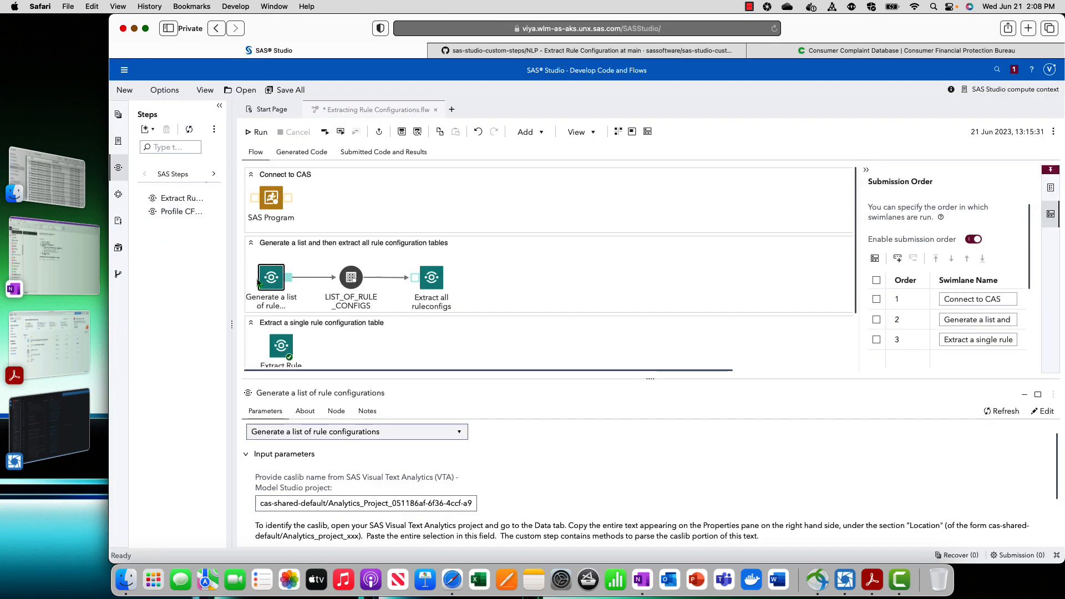
click(312, 503)
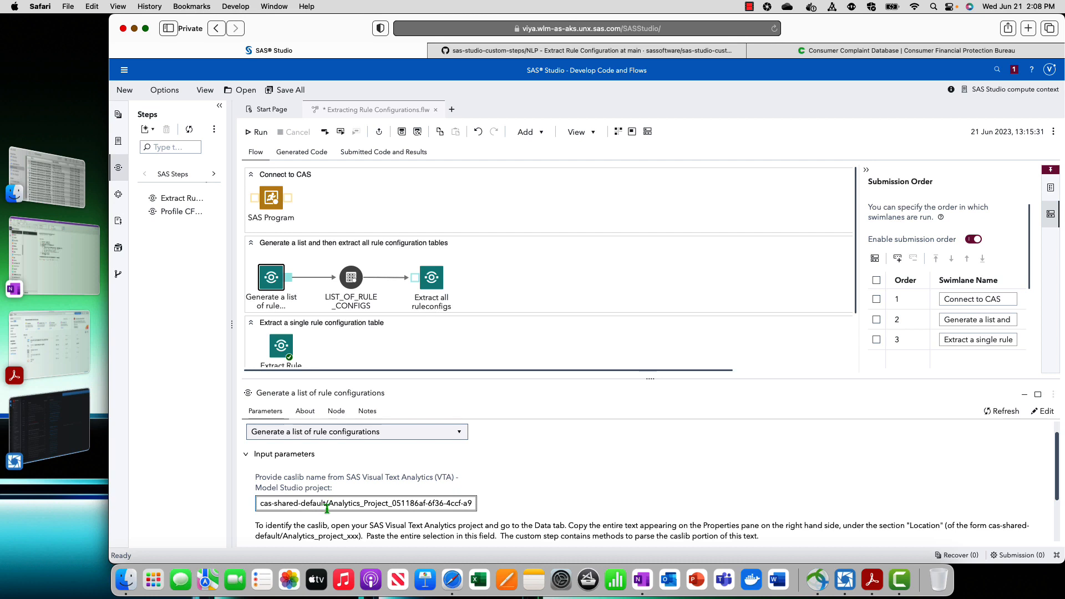
scroll(478, 491, down, 1)
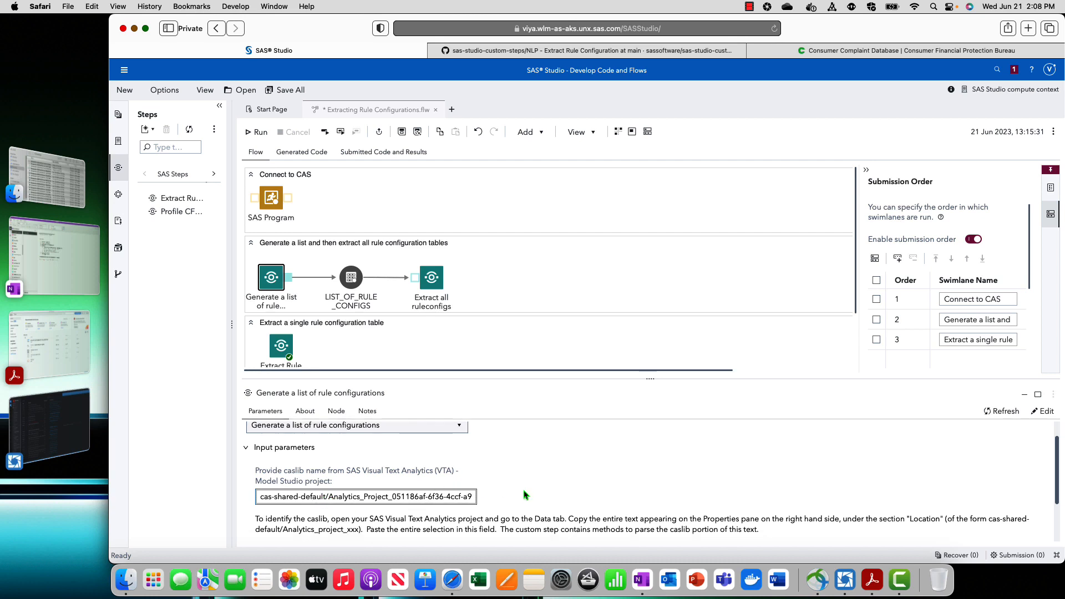
scroll(525, 494, down, 1)
Examine the LIST_OF_RULE_CONFIGS table and the task and output parameters of the Extract all ruleconfigs node
click(351, 277)
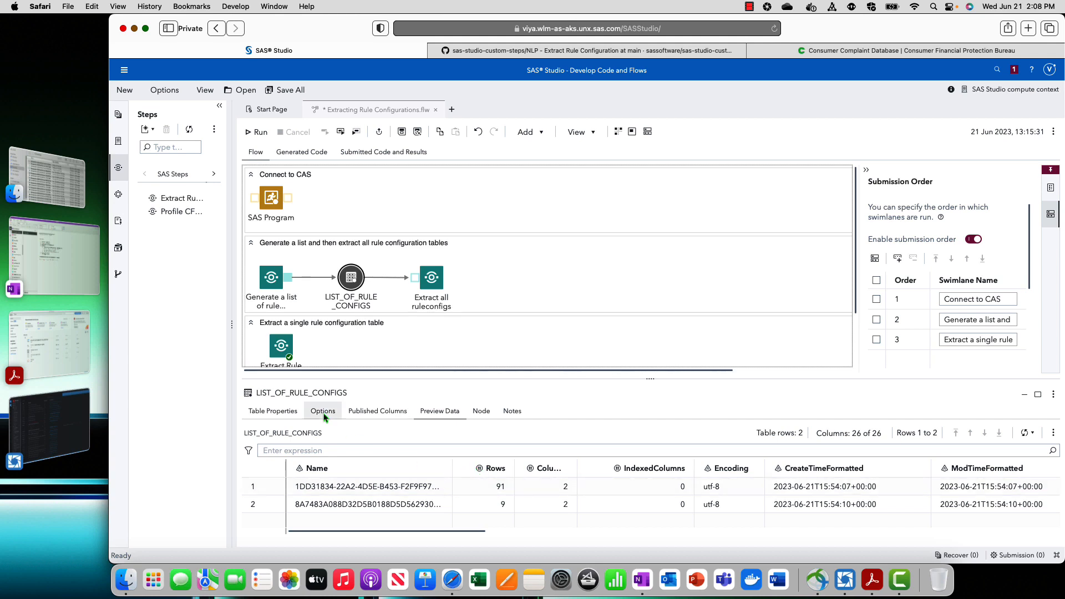
click(474, 412)
click(426, 284)
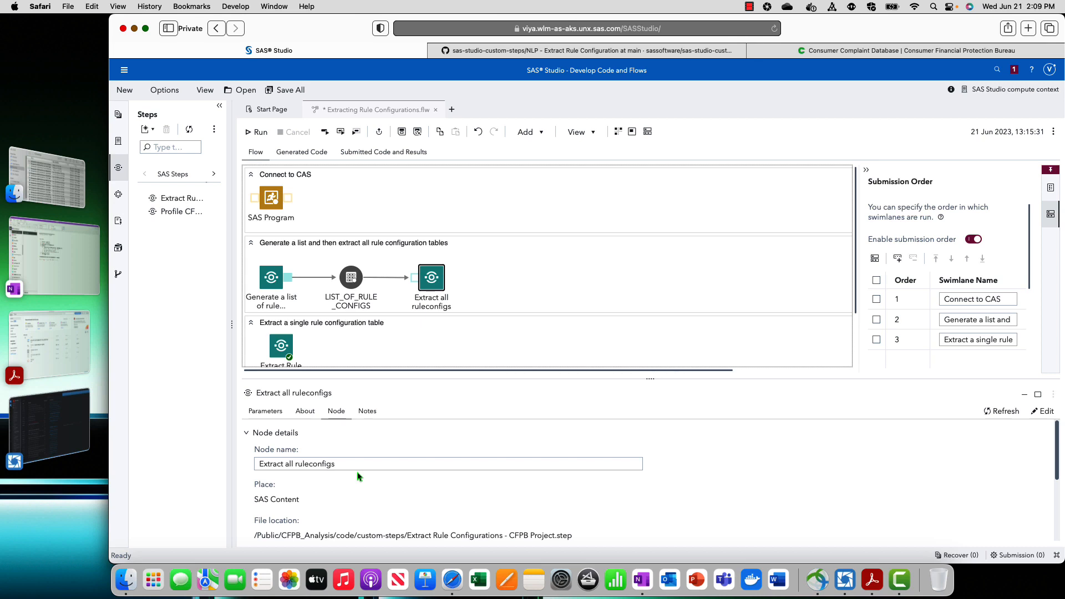
click(279, 412)
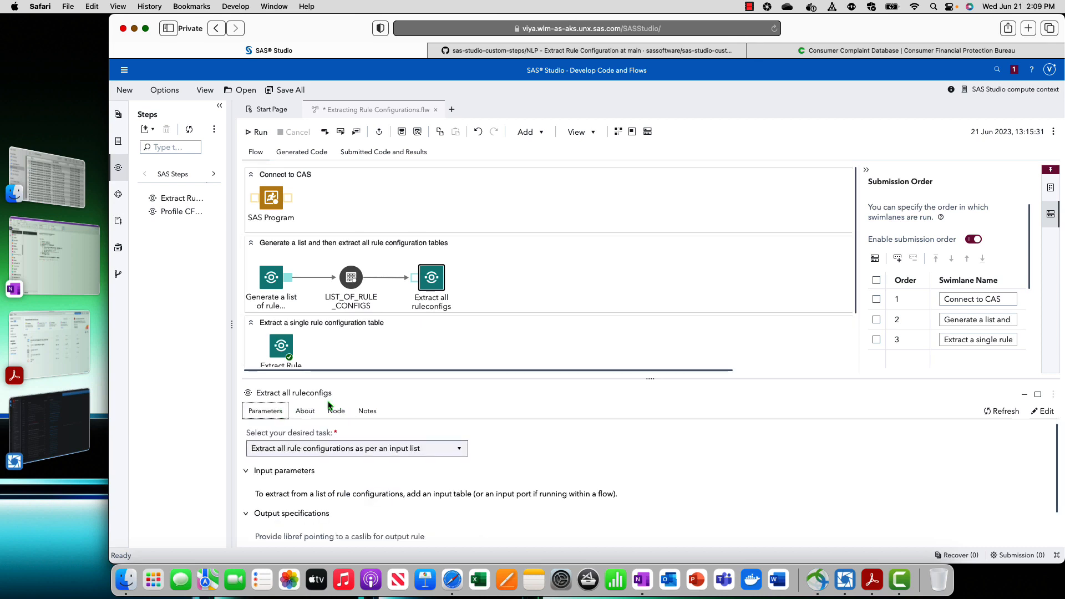
scroll(499, 482, down, 1)
scroll(508, 493, down, 2)
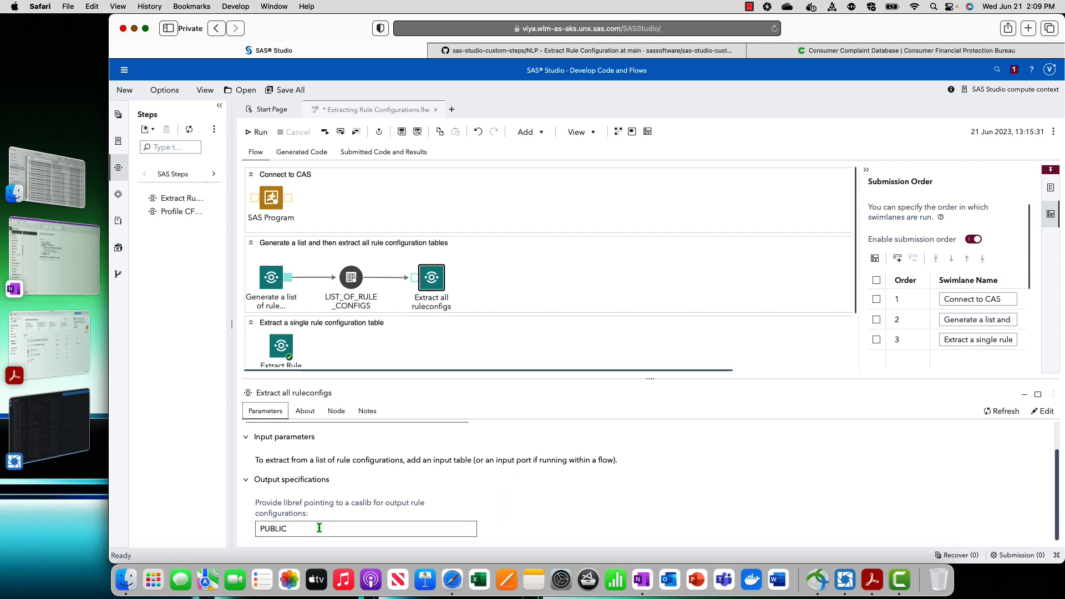
Run the swimlane that generates a list and extracts all rule configuration tables, and select its Extract all ruleconfigs node
click(634, 268)
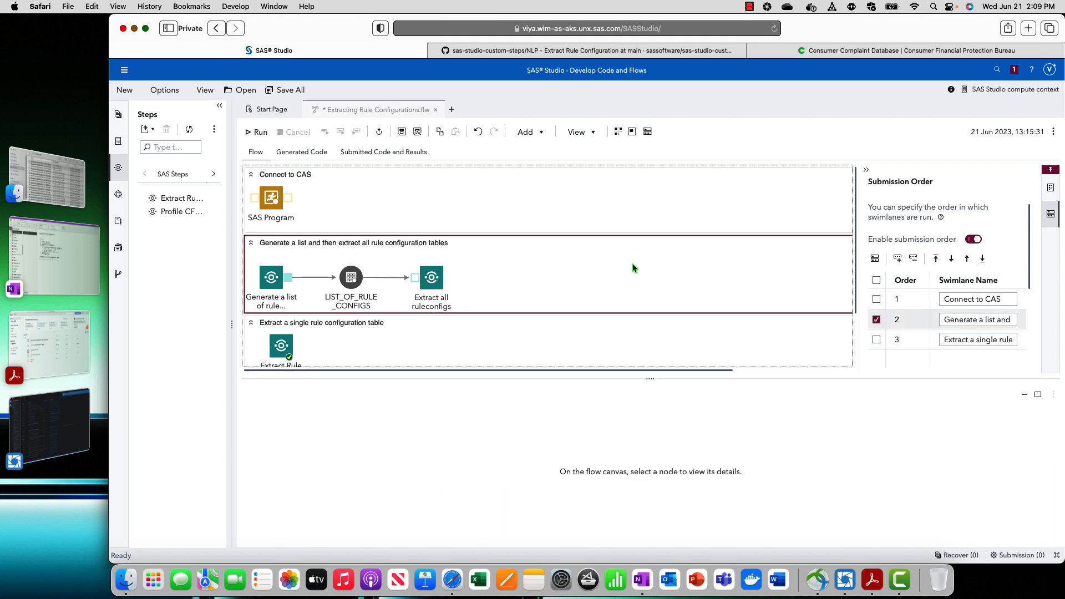
right_click(633, 267)
click(657, 276)
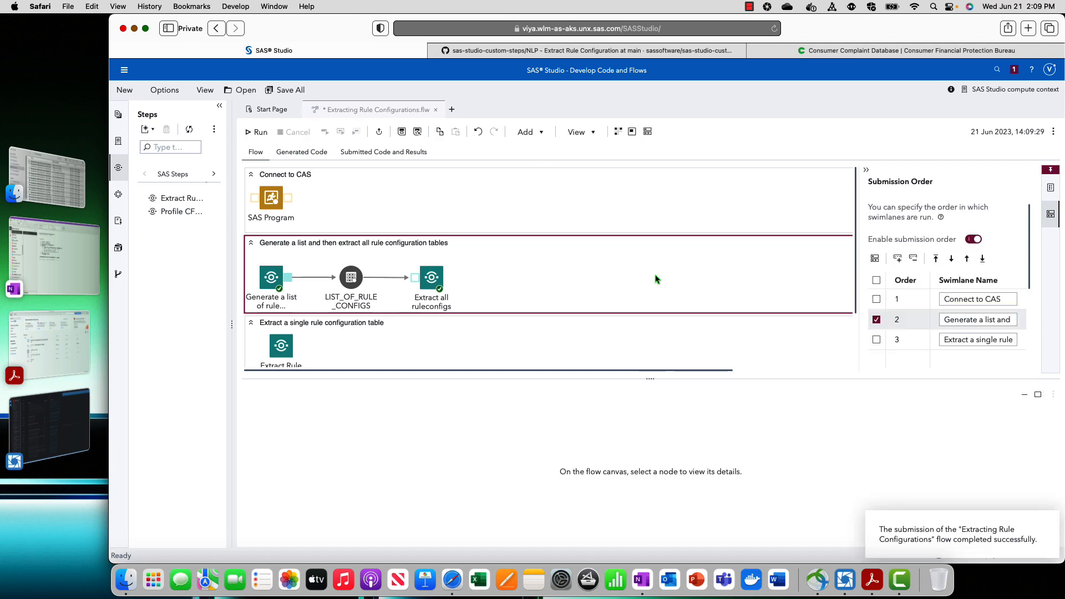
click(431, 277)
Switch to SAS Data Explorer, show sample data for the CATEGORY_RULESCONFIG table in the Public caslib, and widen the data view
click(124, 70)
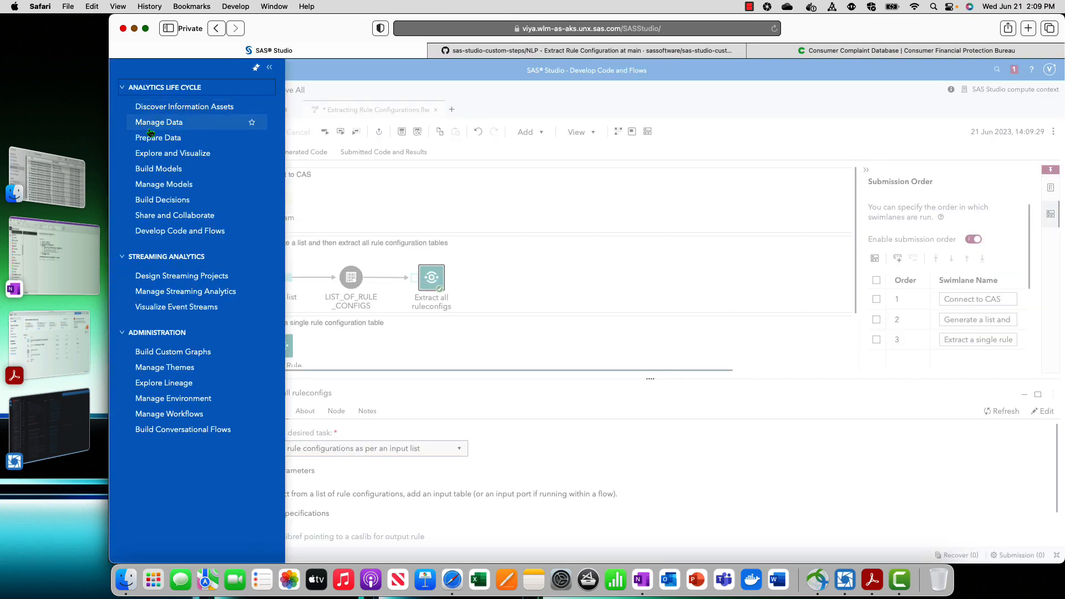
click(150, 127)
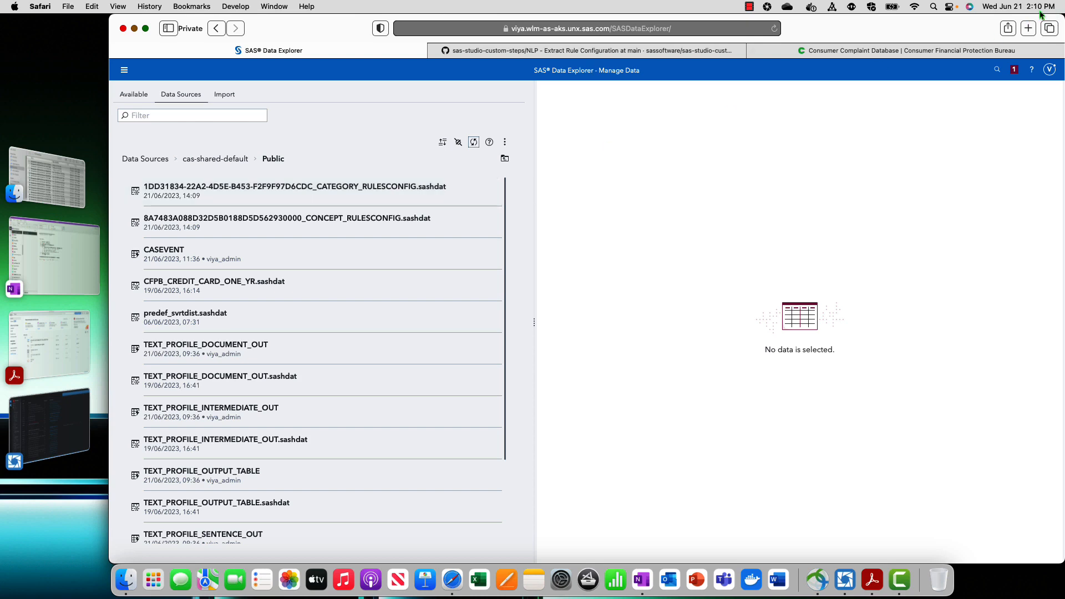
click(474, 191)
click(614, 115)
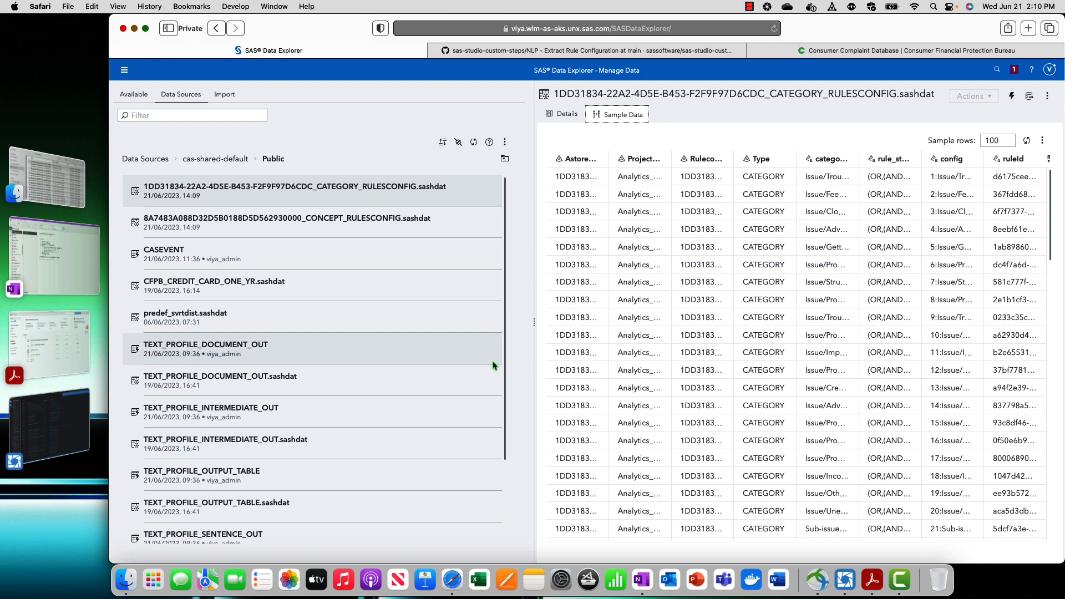
drag(534, 322, 287, 244)
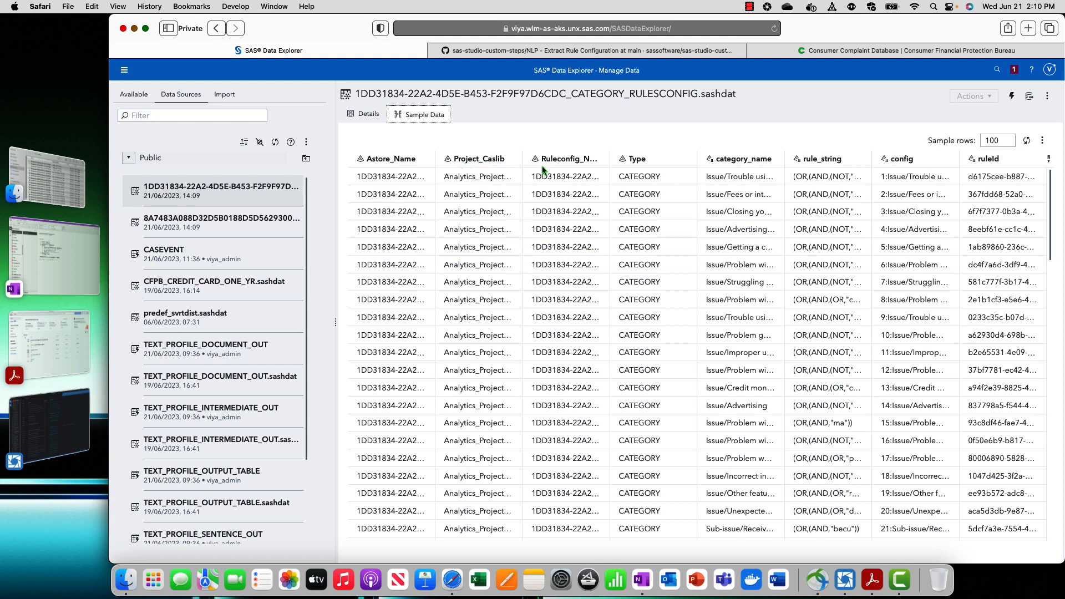
Return to the flow in SAS Studio and review the task, caslib and rule configuration table parameters of the single-table extraction node
click(123, 70)
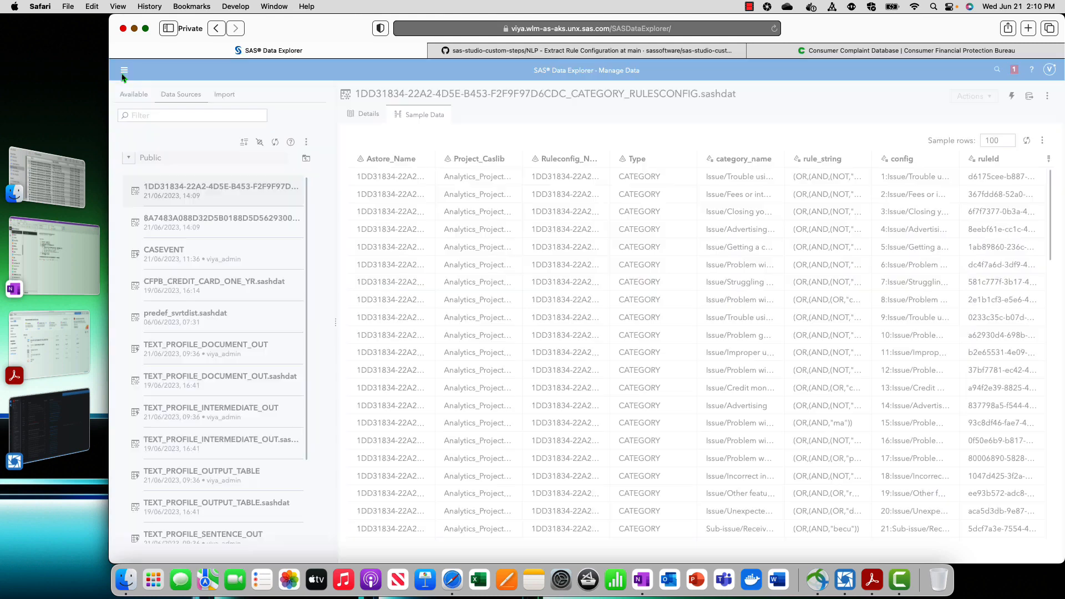
click(177, 231)
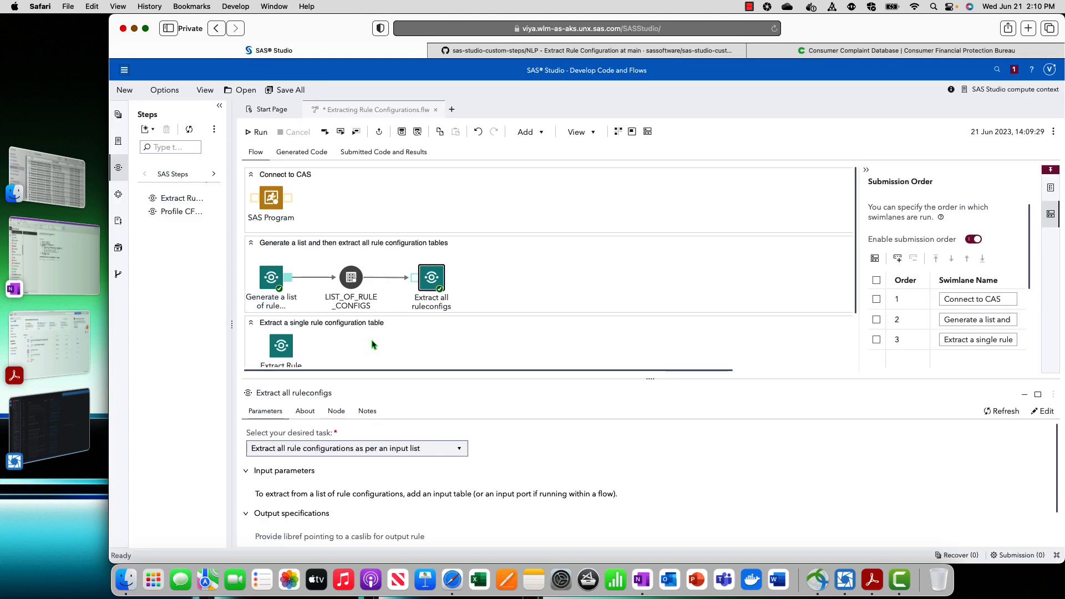
scroll(389, 311, down, 2)
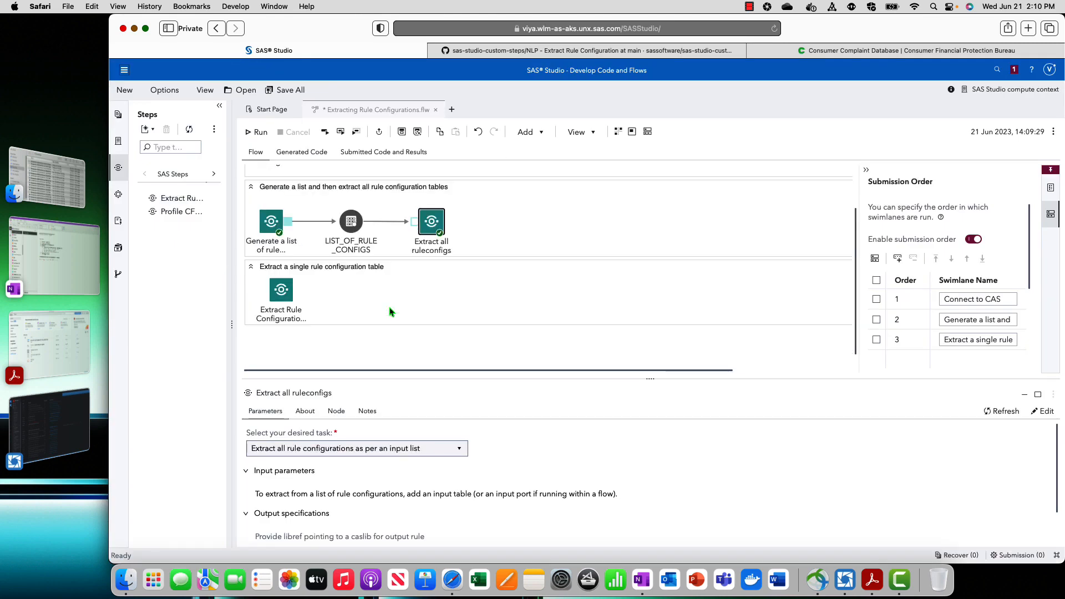
click(278, 298)
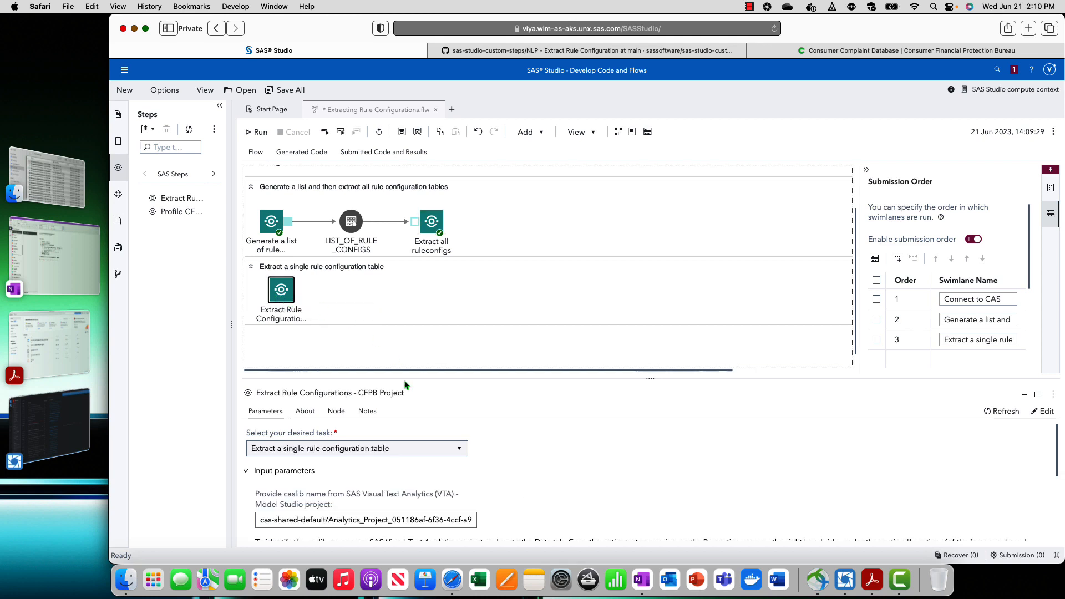
drag(643, 381, 650, 339)
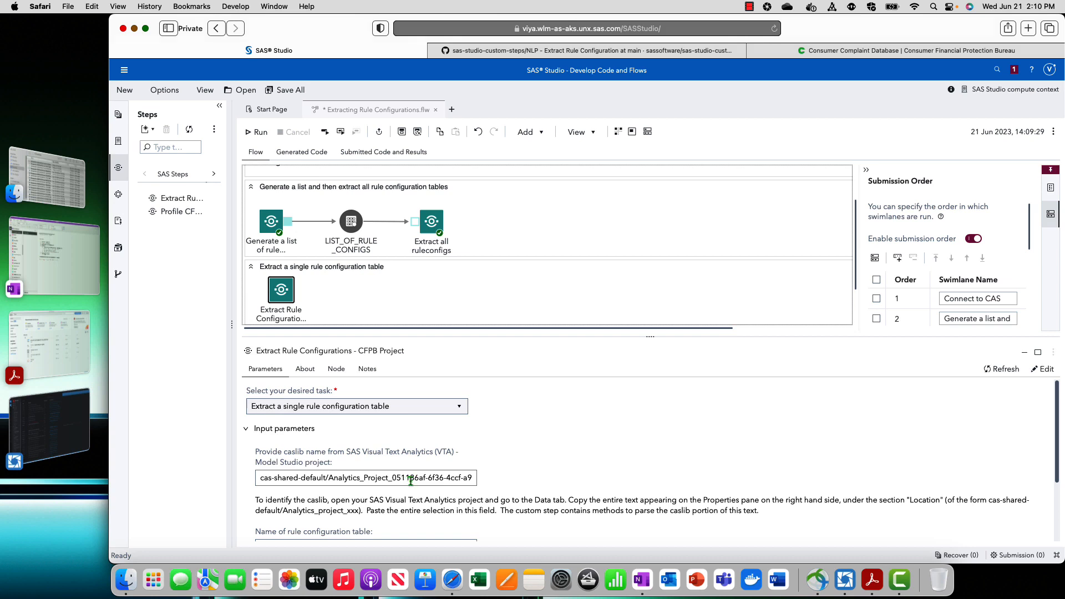
scroll(410, 480, down, 3)
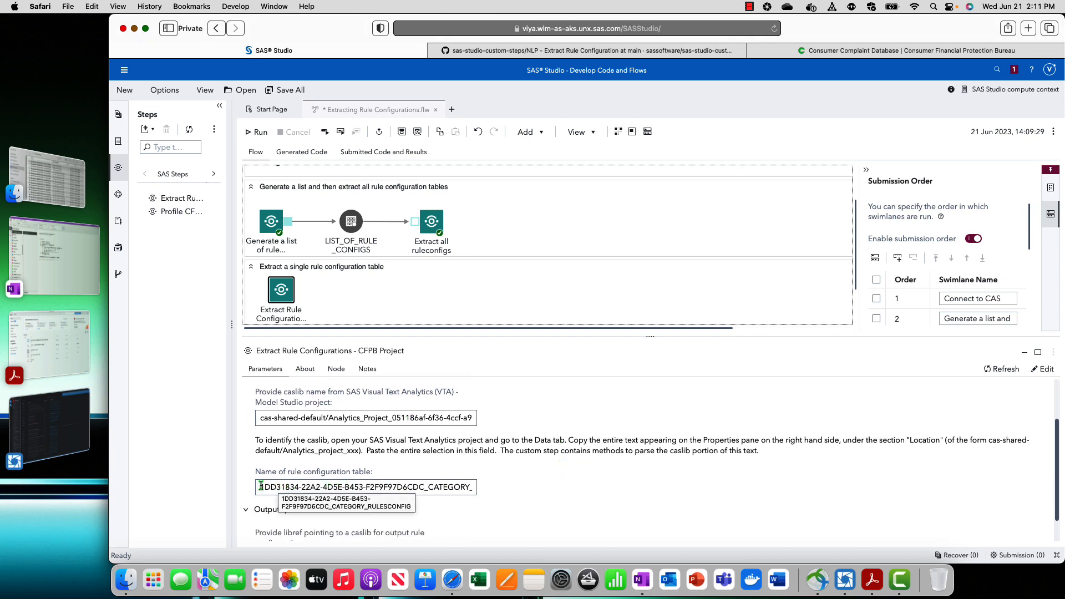
Run only the swimlane that extracts a single rule configuration table
click(477, 295)
right_click(501, 291)
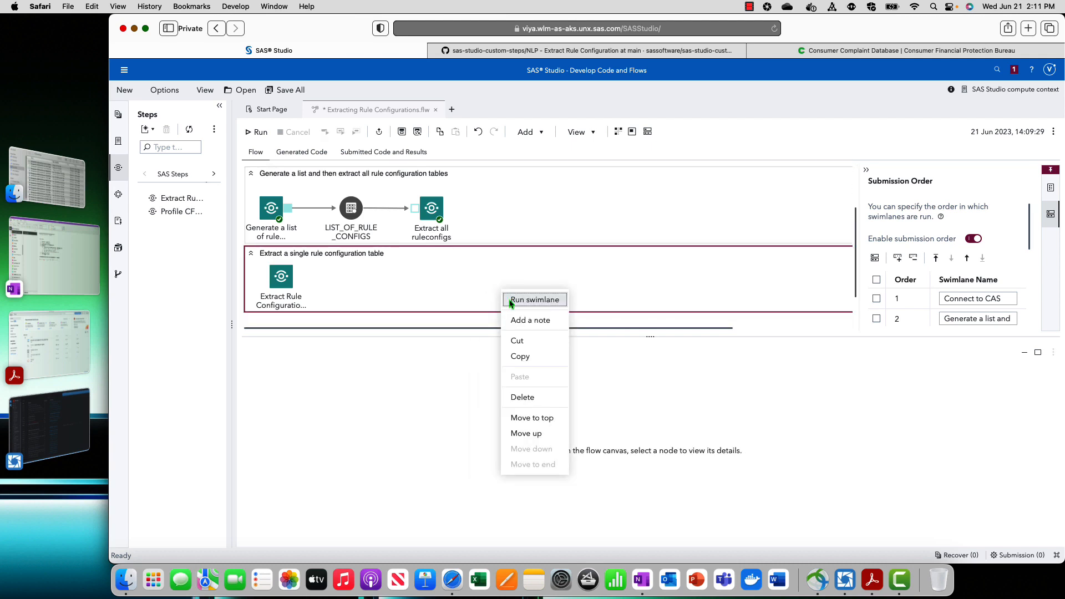
click(534, 300)
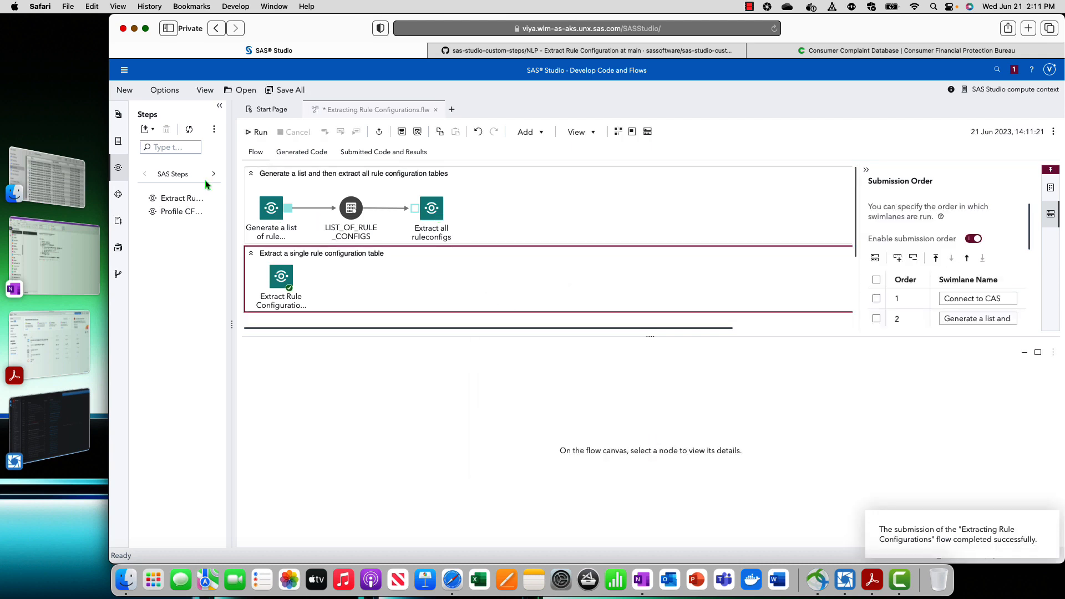
Switch to SAS Data Explorer, refresh the Public caslib's table list, and select the CATEGORY_RULESCONFIG table
click(124, 69)
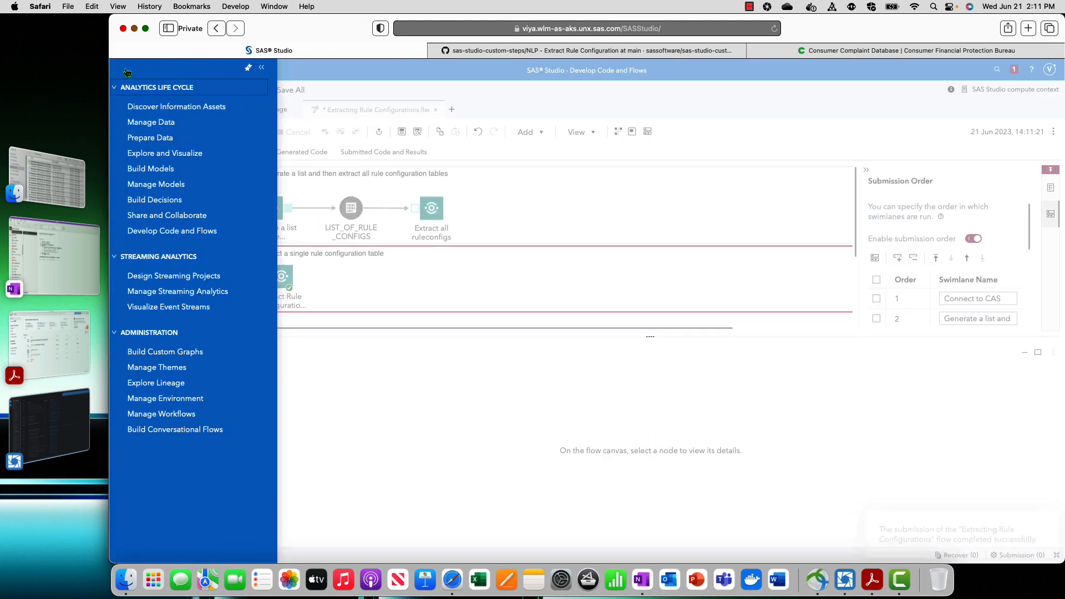
click(143, 123)
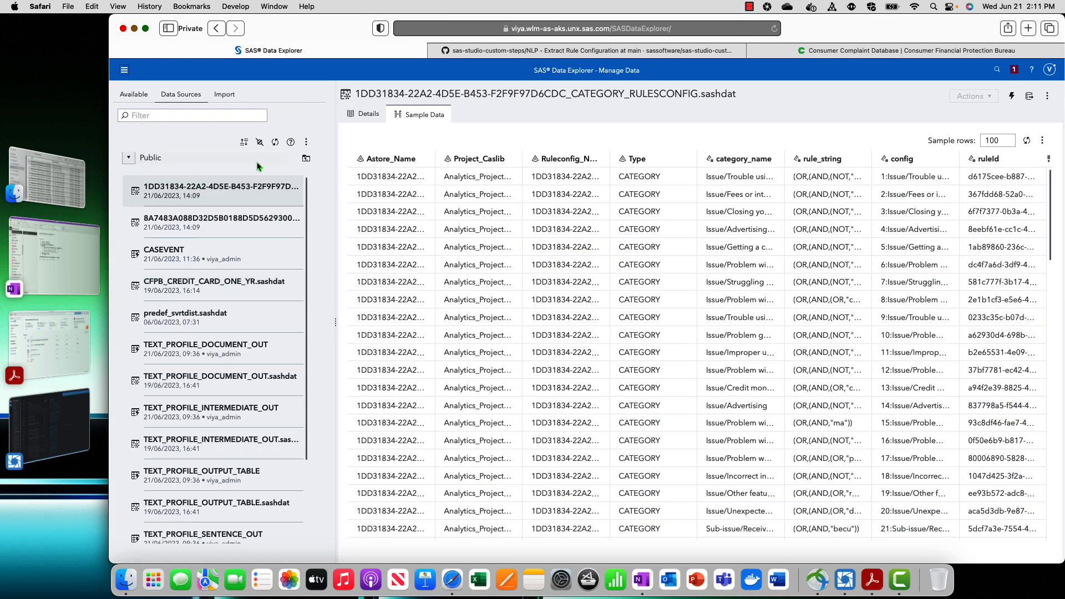
click(274, 143)
click(191, 205)
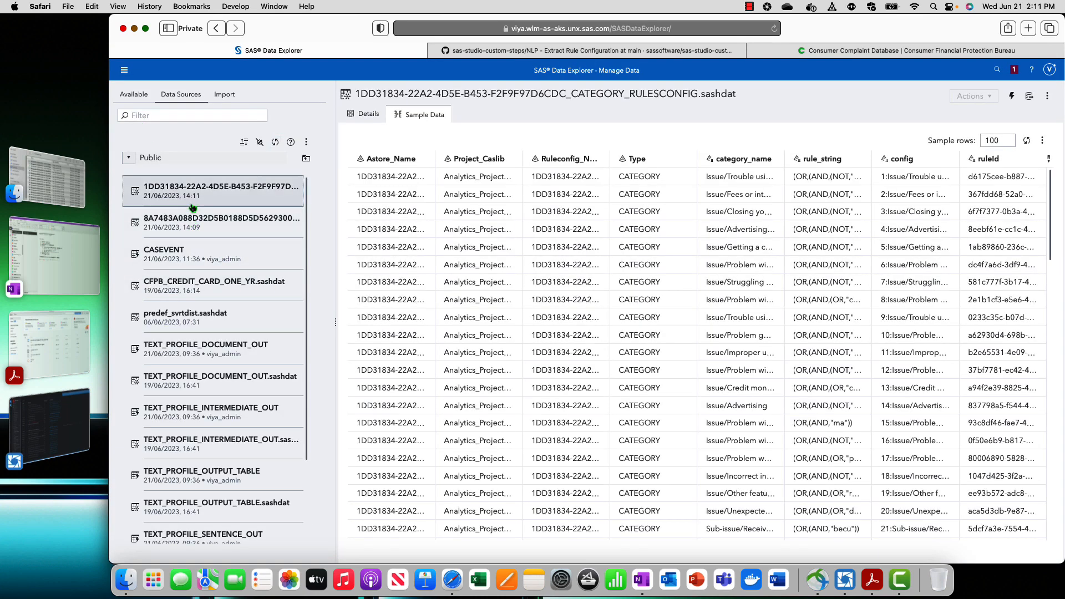